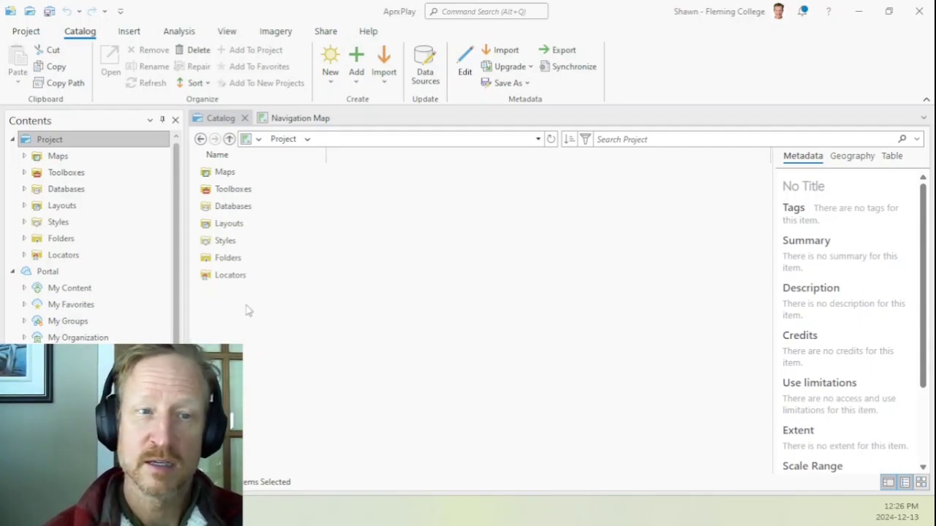
Switch to the Catalog view showing the AprxPlay project contents.
{"action": "left_click", "coordinate": [222, 123]}
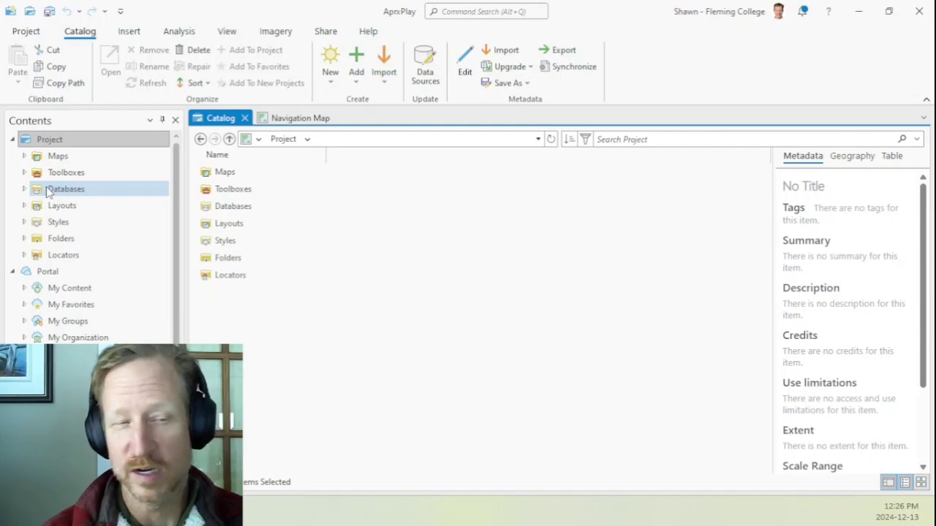
Browse the folder connections into AprxPlay, then into its Vector folder.
{"action": "left_click", "coordinate": [42, 244]}
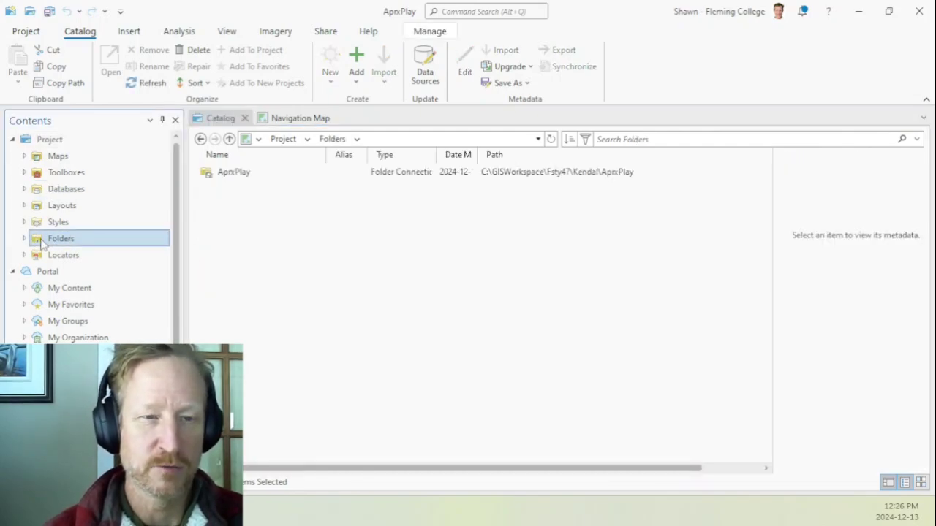
{"action": "double_click", "coordinate": [212, 180]}
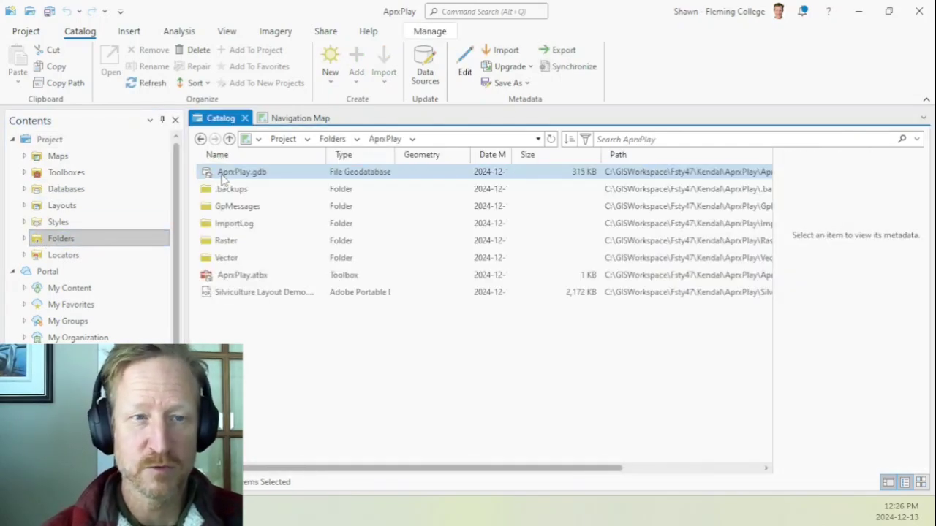
{"action": "double_click", "coordinate": [229, 263]}
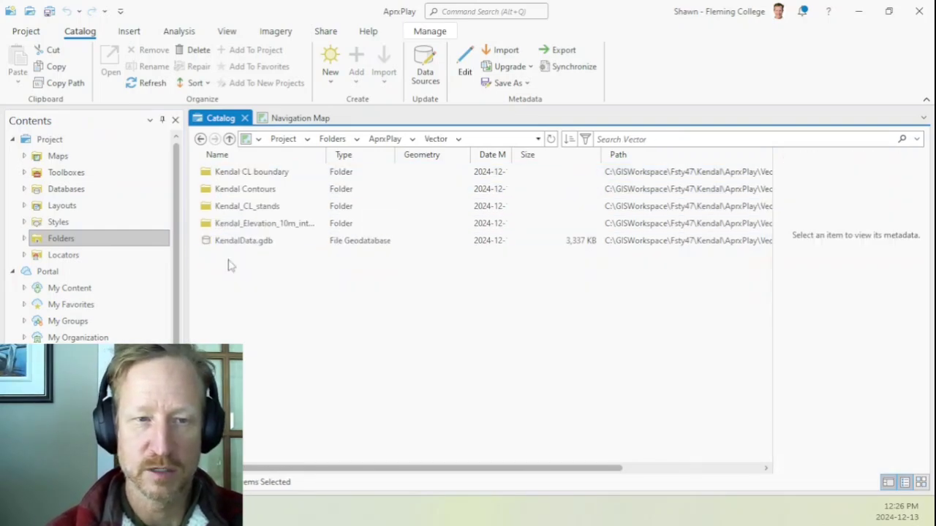
Start a new shapefile in the Vector folder, then close the creation tool unused.
{"action": "right_click", "coordinate": [254, 294]}
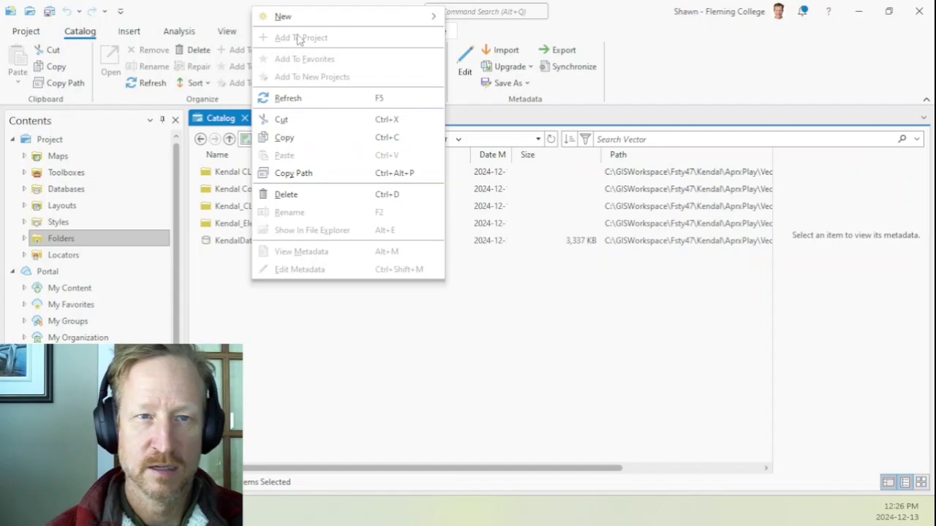
{"action": "mouse_move", "coordinate": [299, 19]}
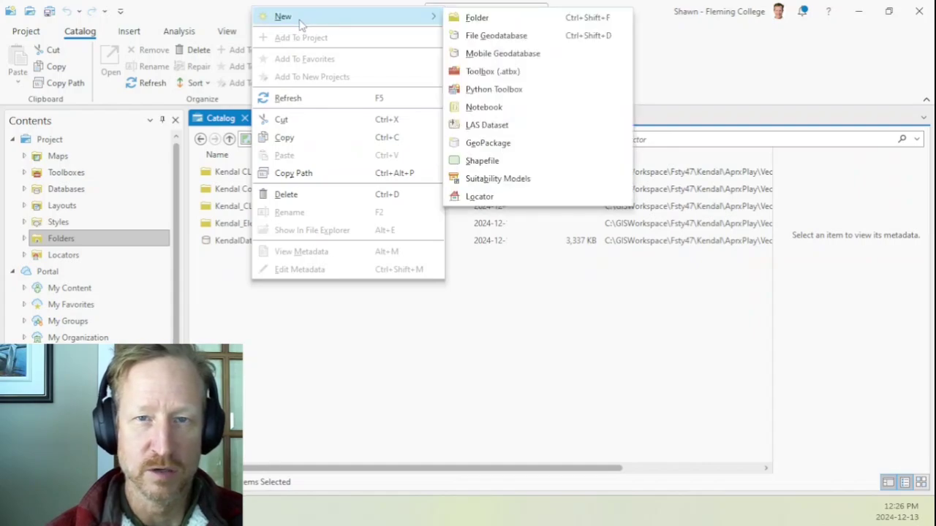
{"action": "left_click", "coordinate": [487, 164]}
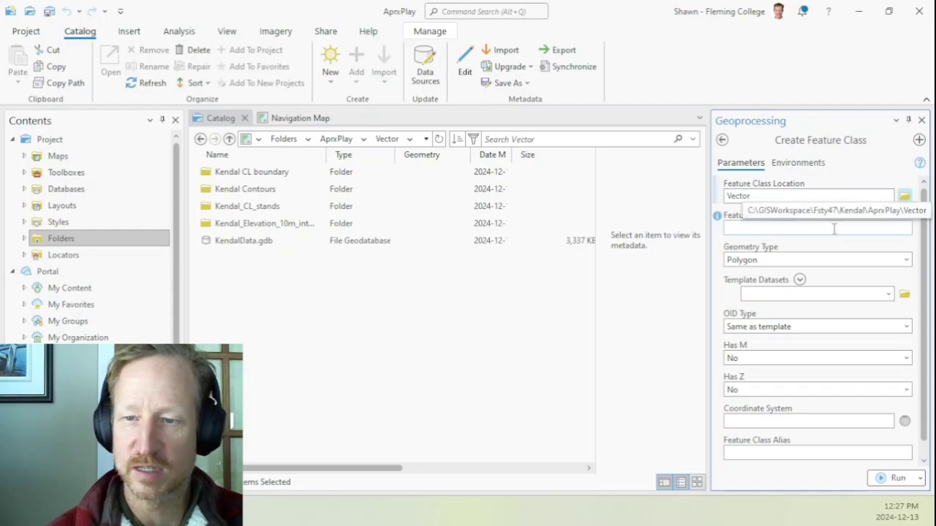
{"action": "scroll", "coordinate": [834, 243], "scroll_direction": "down", "scroll_amount": 1}
{"action": "scroll", "coordinate": [834, 247], "scroll_direction": "up", "scroll_amount": 1}
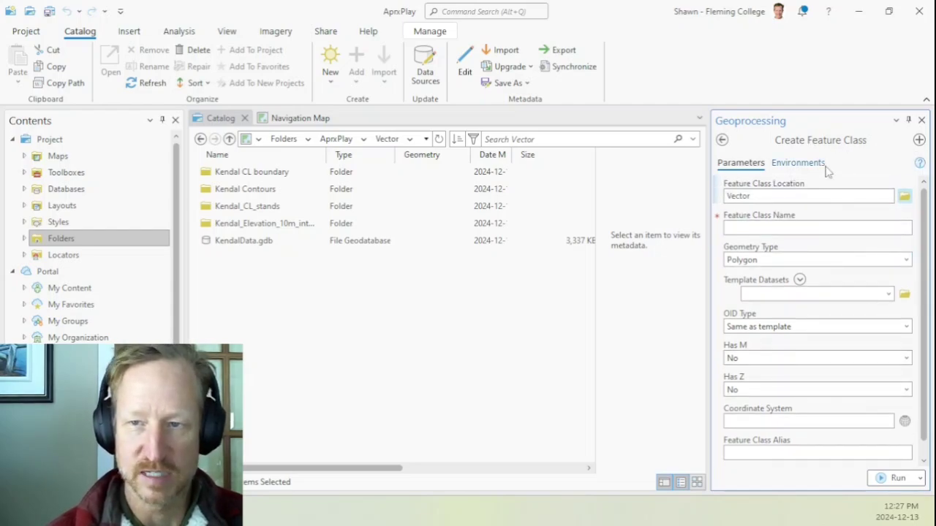
{"action": "left_click", "coordinate": [921, 120]}
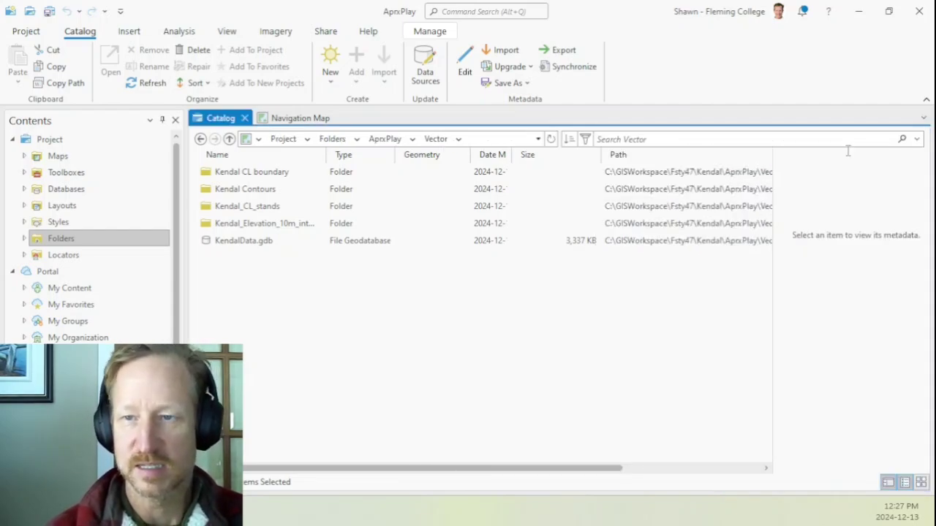
Expand Databases, show AprxPlay.gdb's contents, and bring up its New submenu.
{"action": "left_click", "coordinate": [24, 189]}
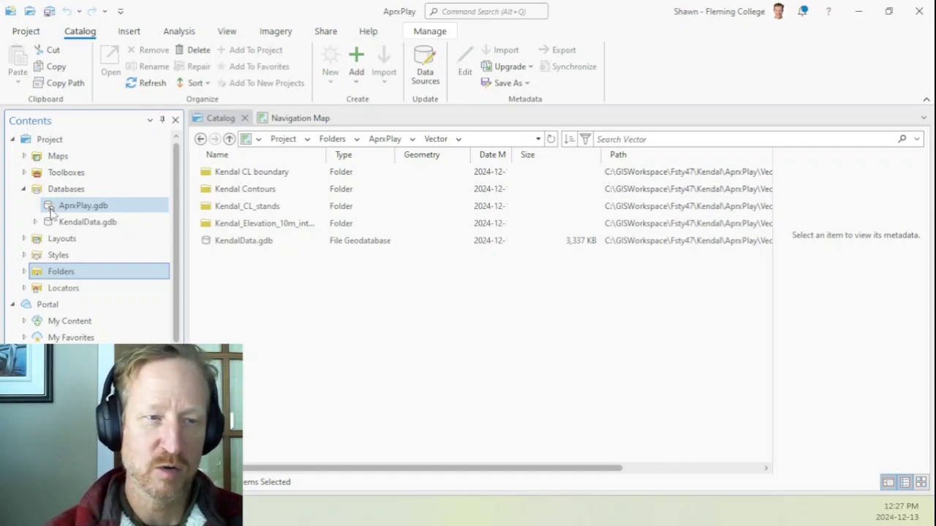
{"action": "left_click", "coordinate": [51, 207]}
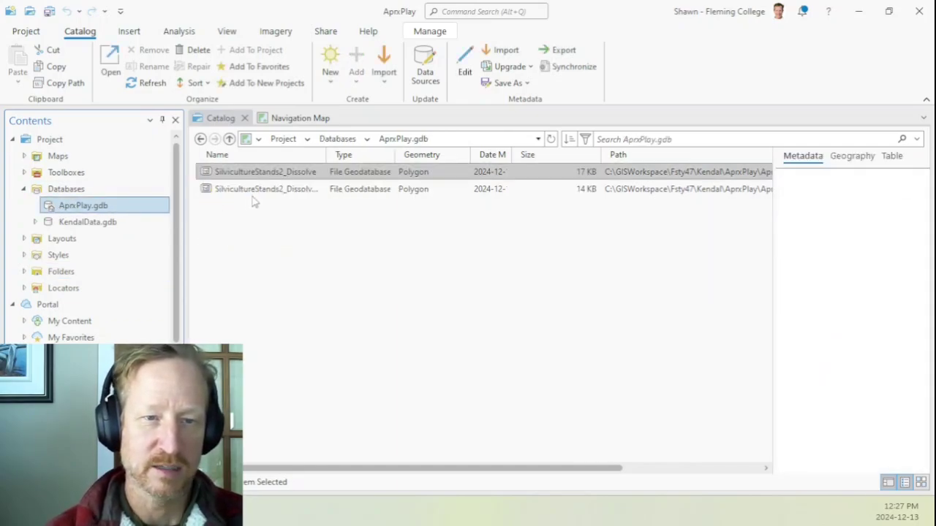
{"action": "right_click", "coordinate": [268, 243]}
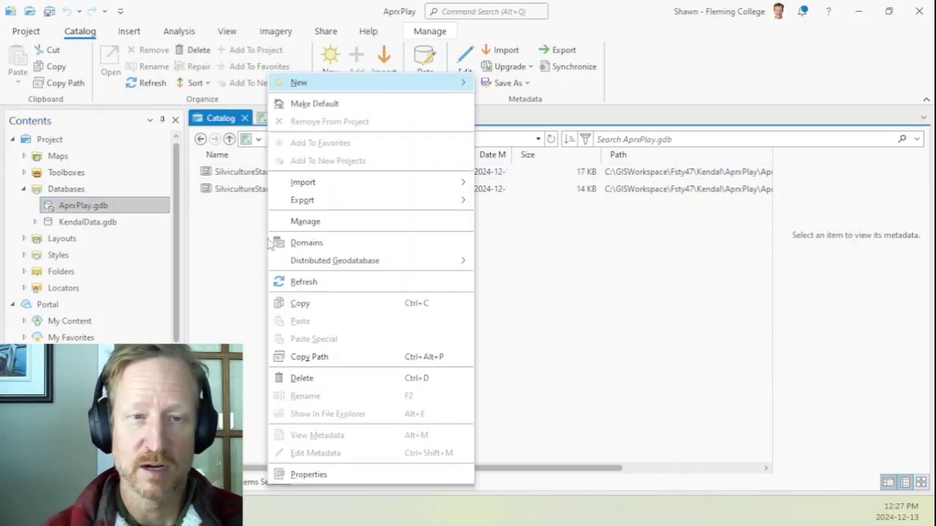
{"action": "mouse_move", "coordinate": [309, 90]}
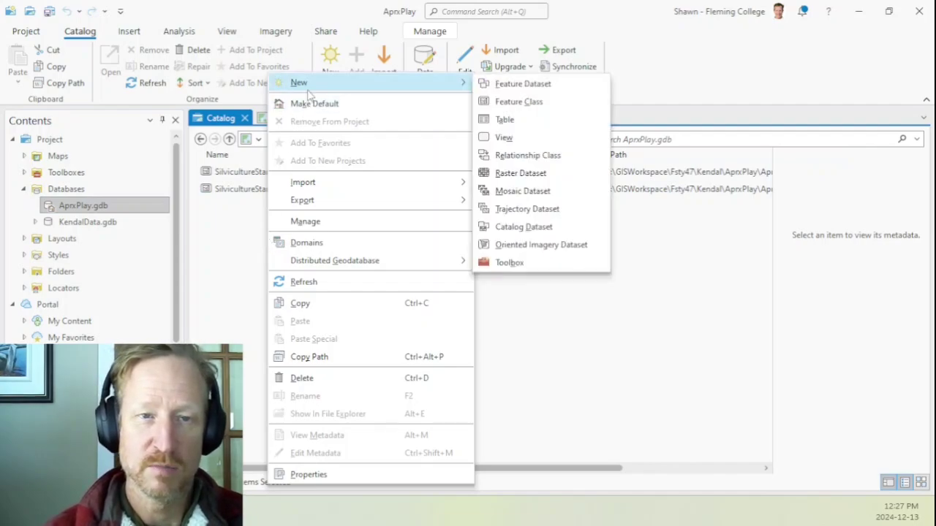
Start a new feature class named Plots of type Point, not added to the map.
{"action": "left_click", "coordinate": [558, 103]}
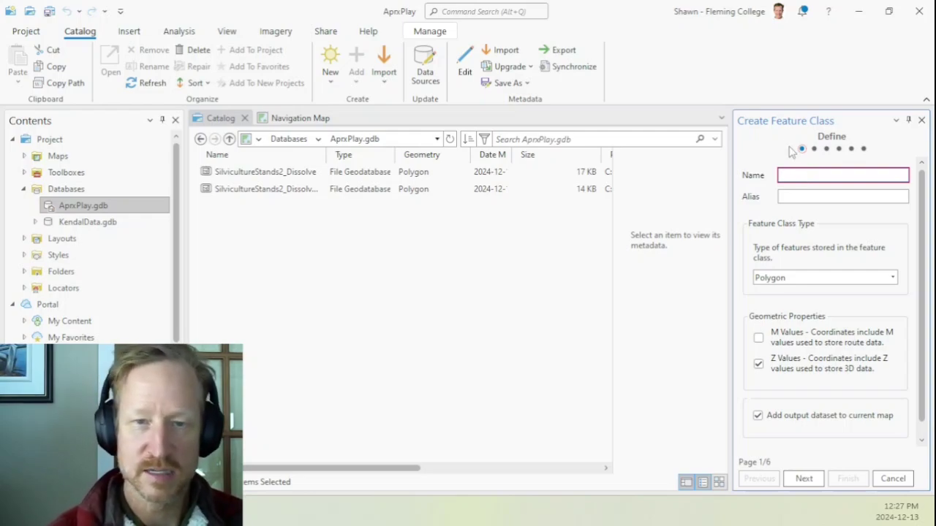
{"action": "type", "text": "Plots"}
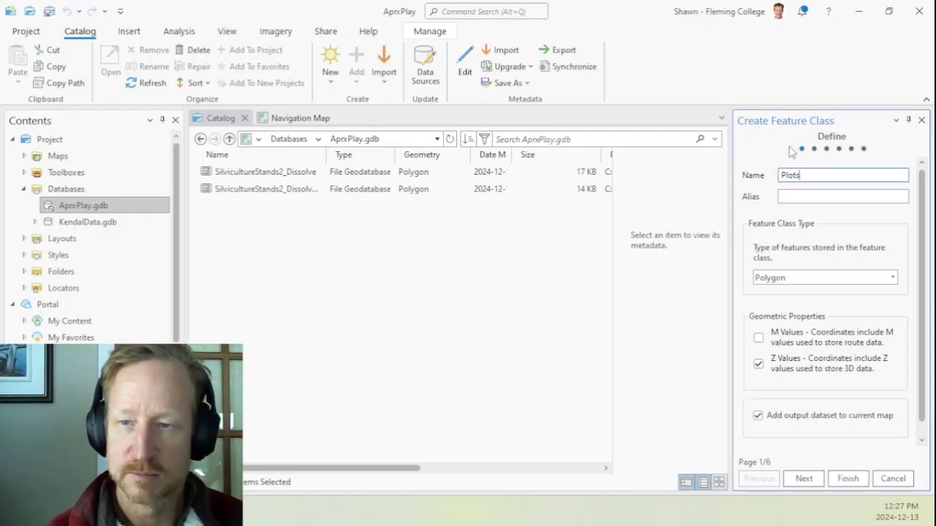
{"action": "left_click", "coordinate": [798, 196]}
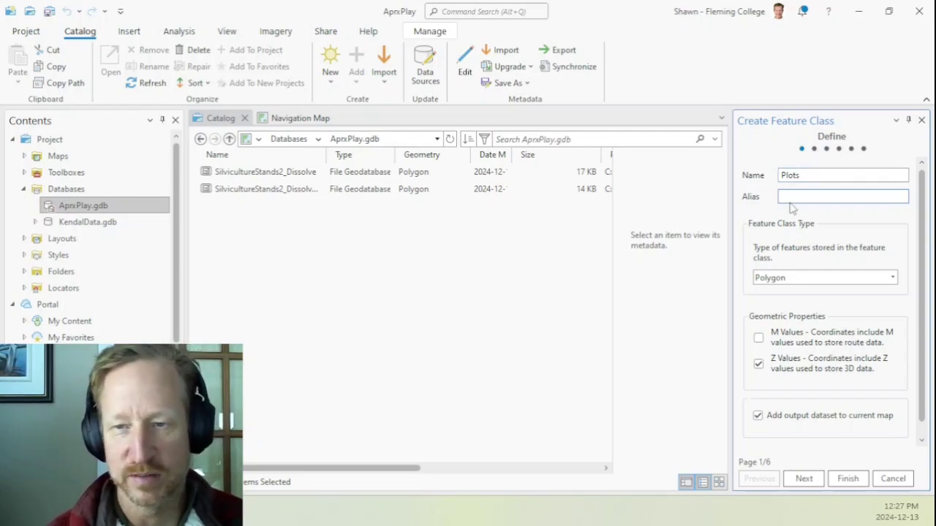
{"action": "left_click", "coordinate": [799, 278]}
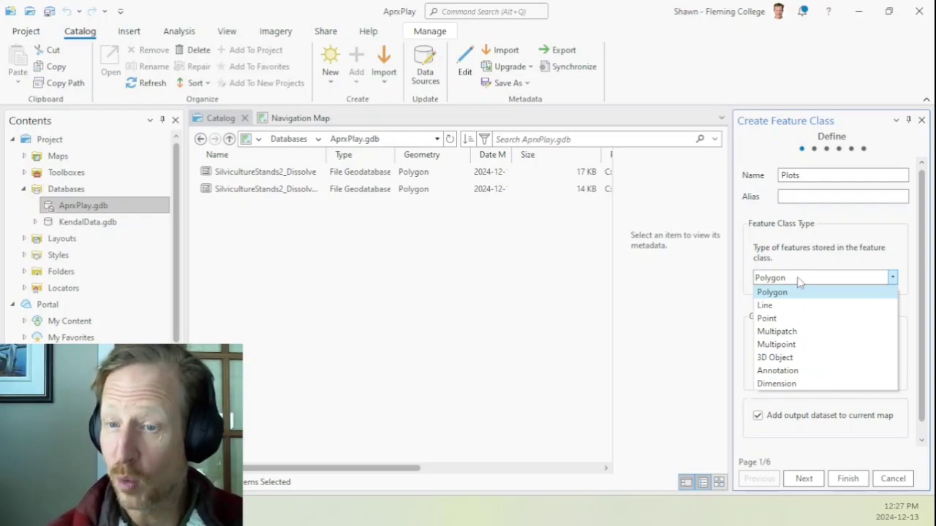
{"action": "left_click", "coordinate": [786, 319]}
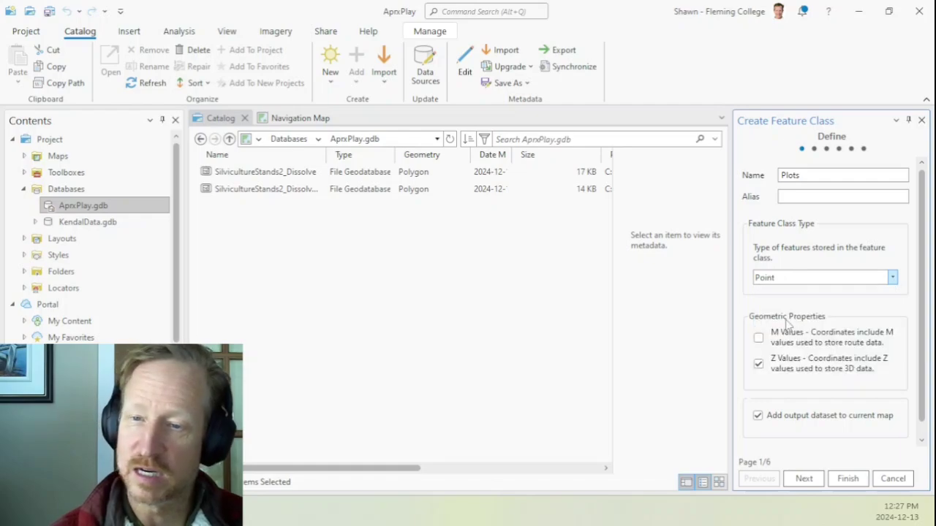
{"action": "left_click", "coordinate": [797, 278]}
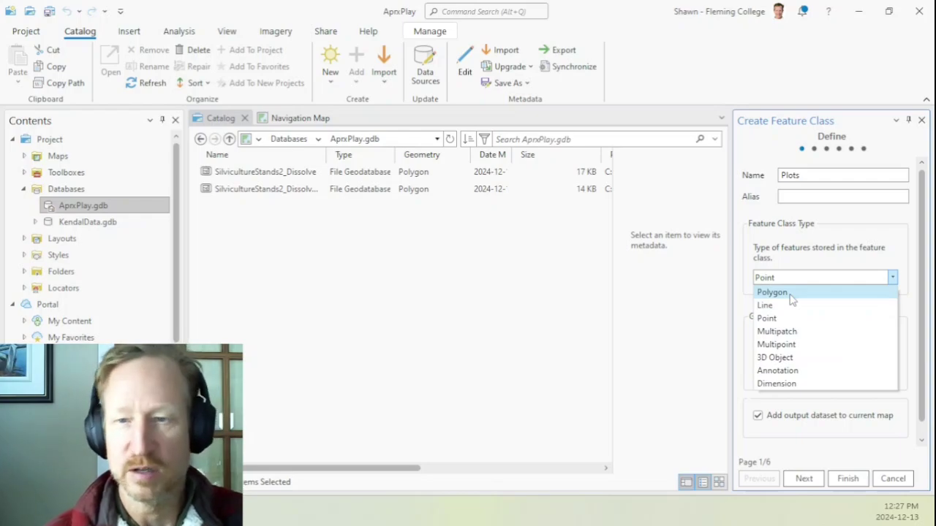
{"action": "left_click", "coordinate": [793, 284]}
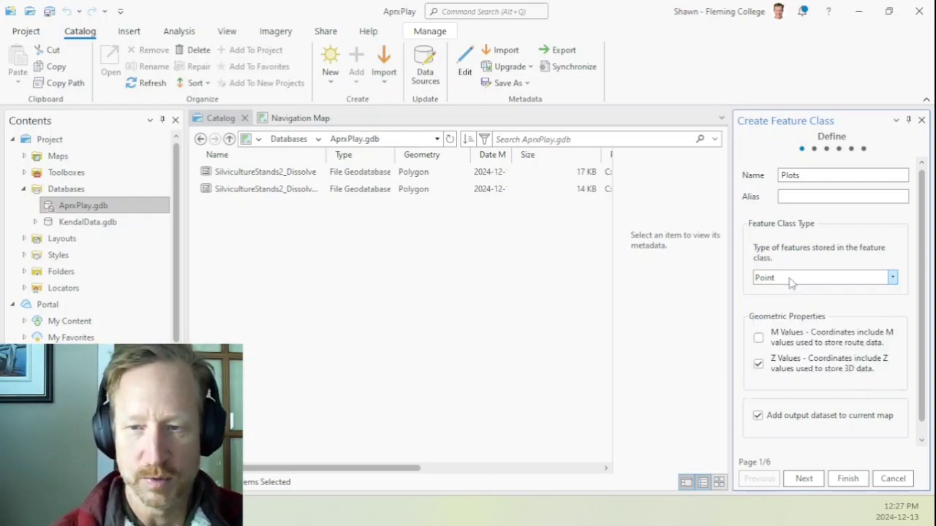
{"action": "scroll", "coordinate": [808, 329], "scroll_direction": "down", "scroll_amount": 1}
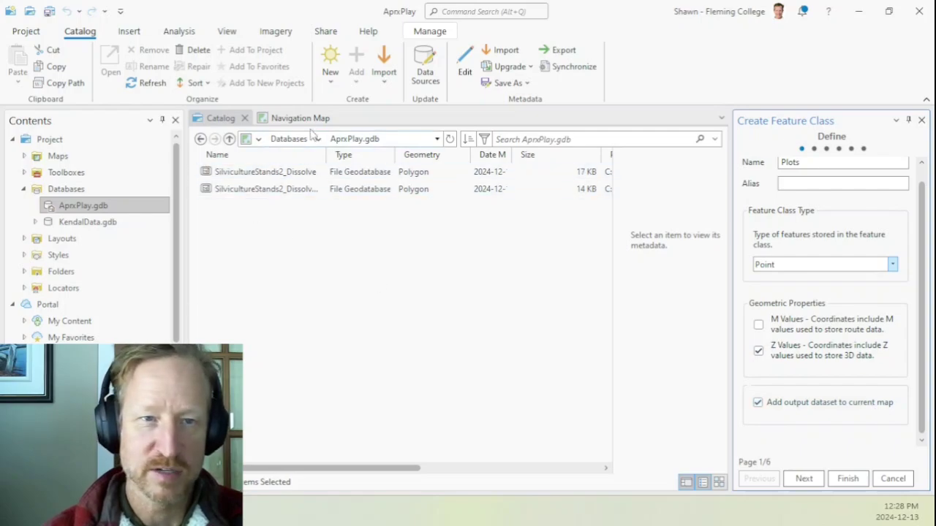
{"action": "left_click", "coordinate": [767, 404]}
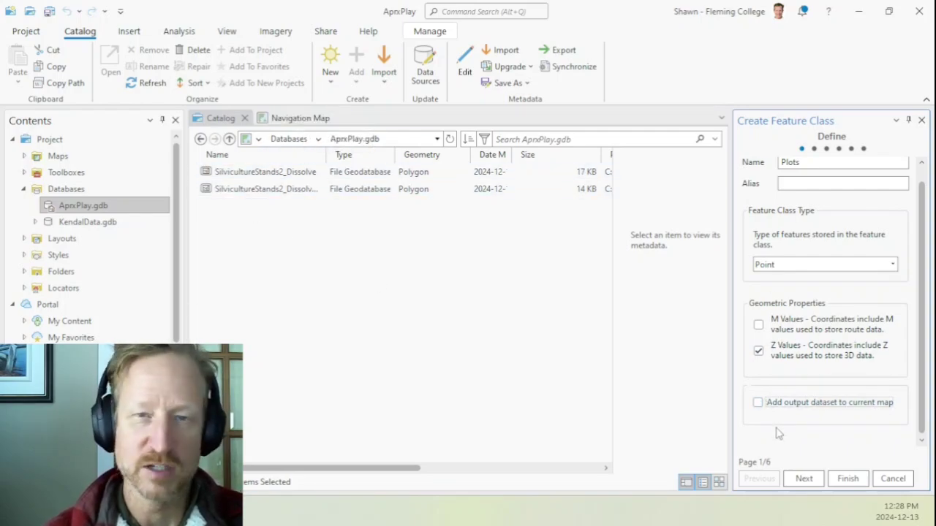
On the Fields page, add a field named PlotID and show its data type choices.
{"action": "left_click", "coordinate": [804, 479]}
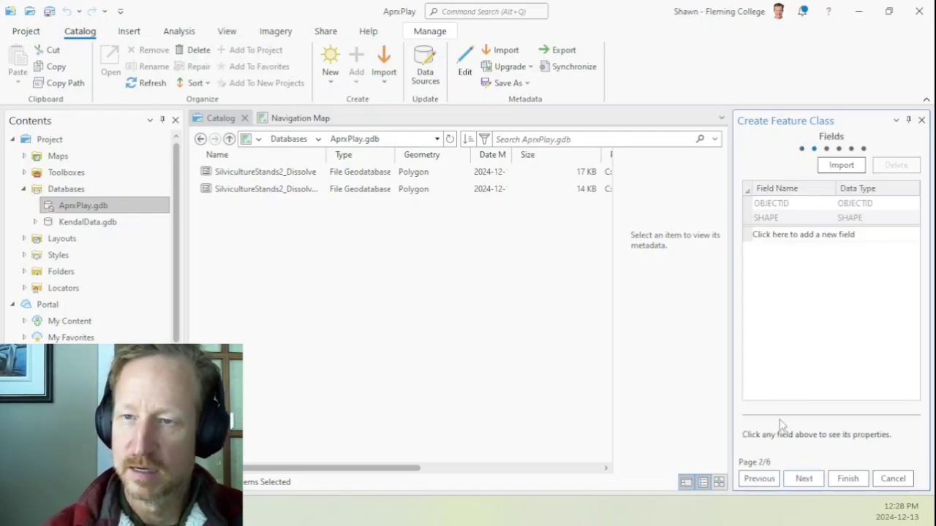
{"action": "left_click", "coordinate": [784, 235]}
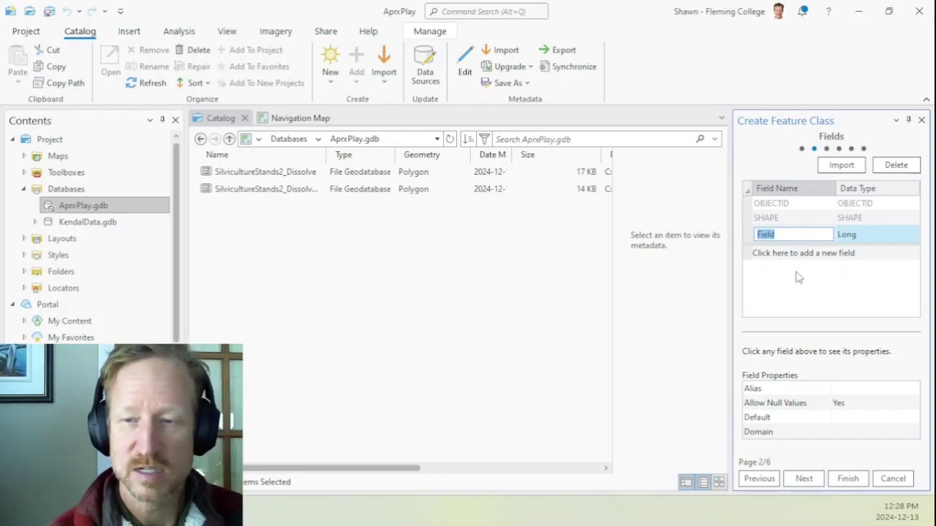
{"action": "type", "text": "PlotID"}
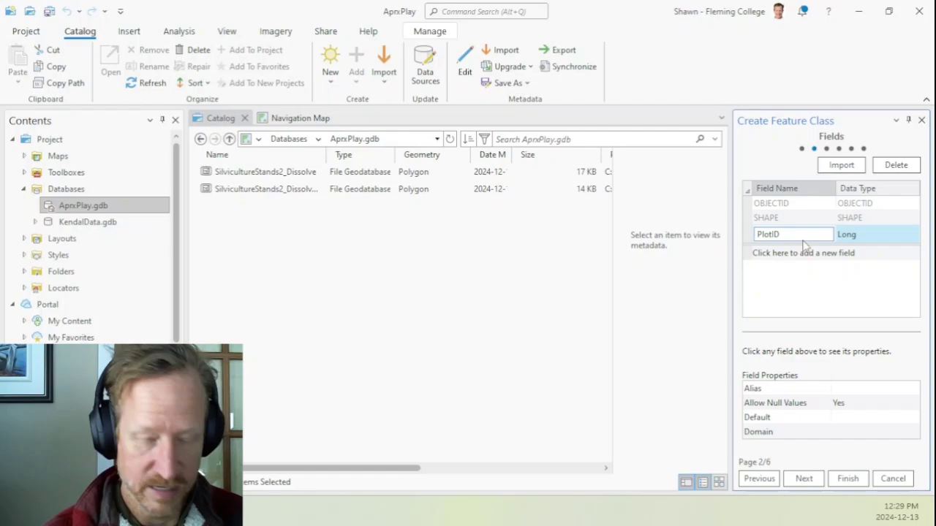
{"action": "key", "text": "Return"}
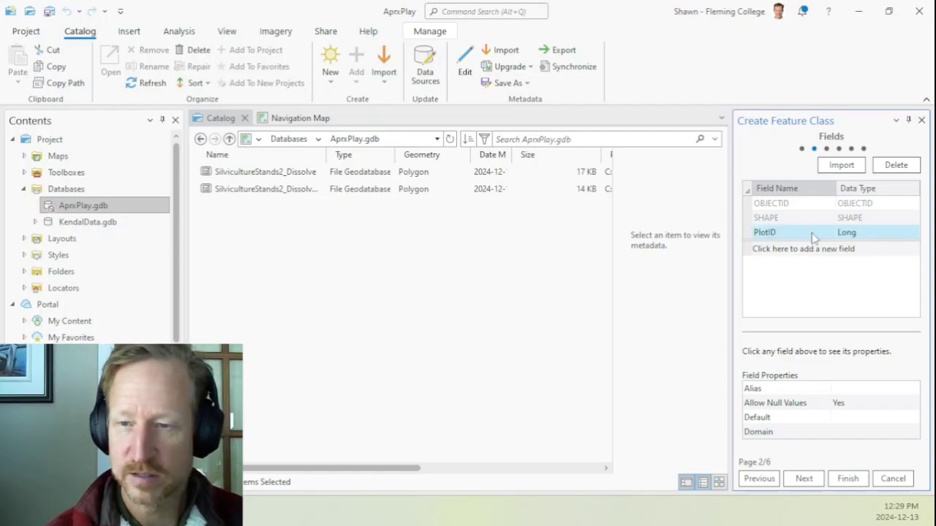
{"action": "left_click", "coordinate": [862, 233]}
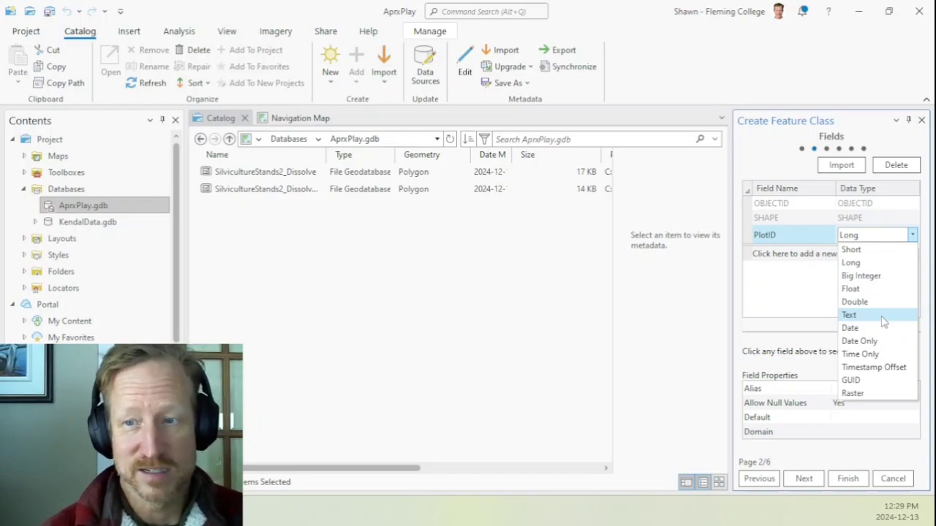
Make PlotID a Text field with a length of 10.
{"action": "left_click", "coordinate": [850, 320]}
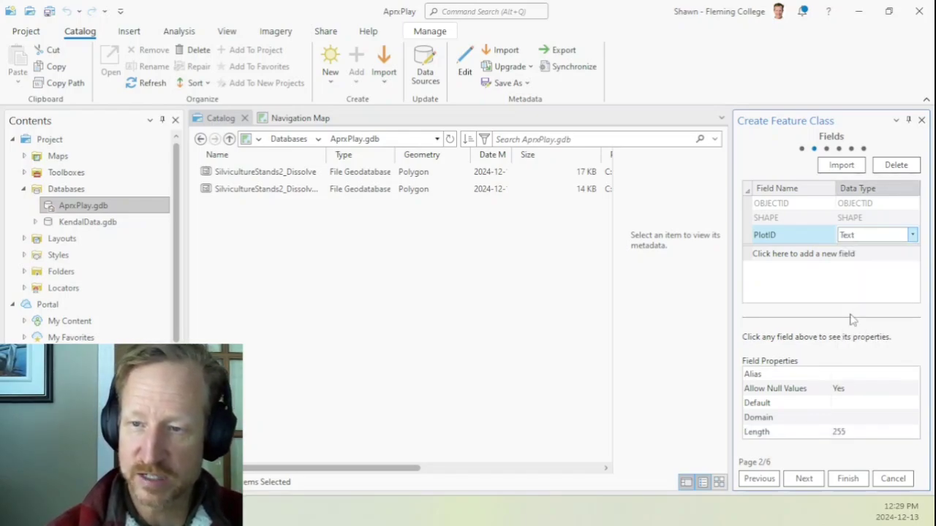
{"action": "left_click", "coordinate": [843, 433]}
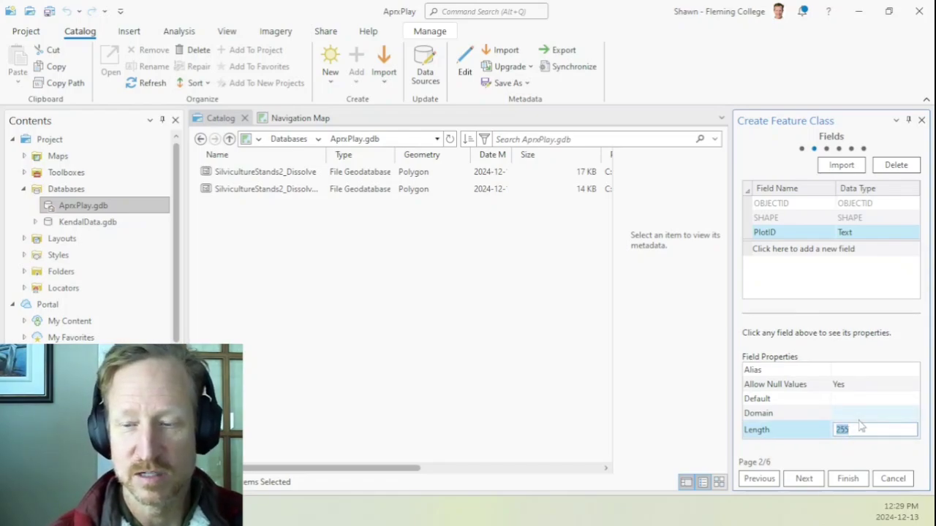
{"action": "type", "text": "10"}
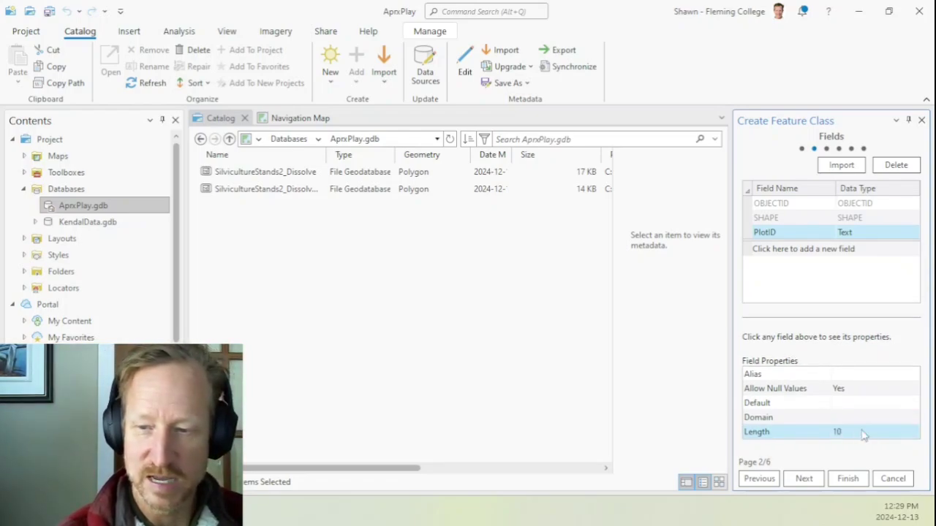
{"action": "key", "text": "Return"}
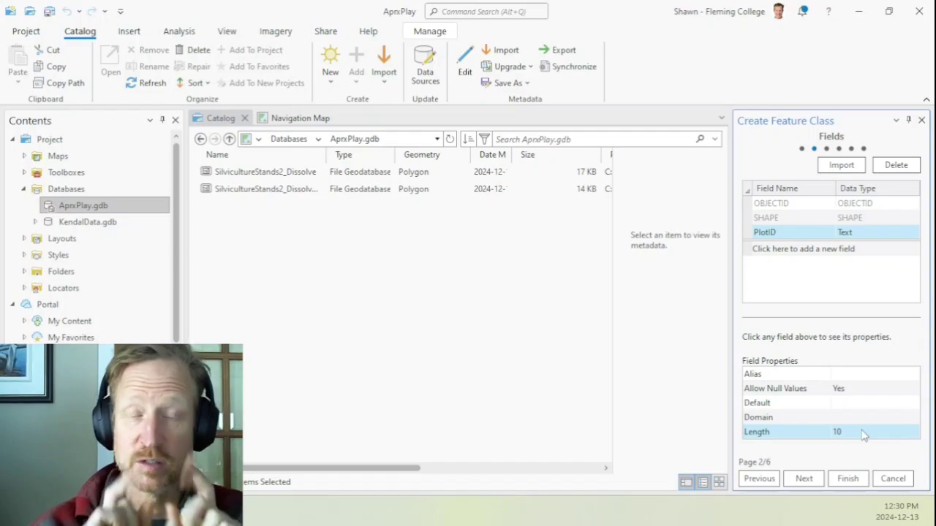
Change PlotID back to Long and advance to the Spatial Reference page.
{"action": "left_click", "coordinate": [845, 233]}
{"action": "left_click", "coordinate": [852, 262]}
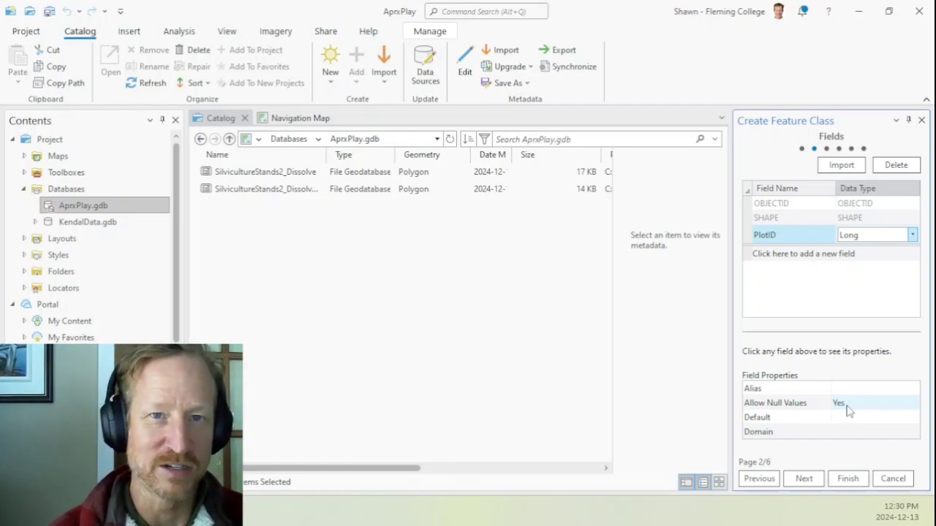
{"action": "left_click", "coordinate": [802, 480]}
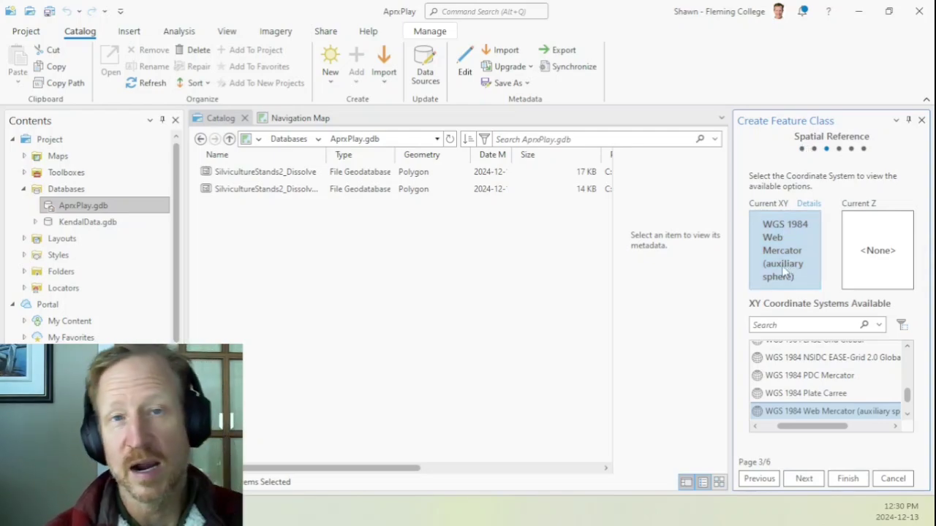
Search coordinate systems for UTM and browse the WGS 1984 Northern Hemisphere zones.
{"action": "left_click", "coordinate": [787, 326]}
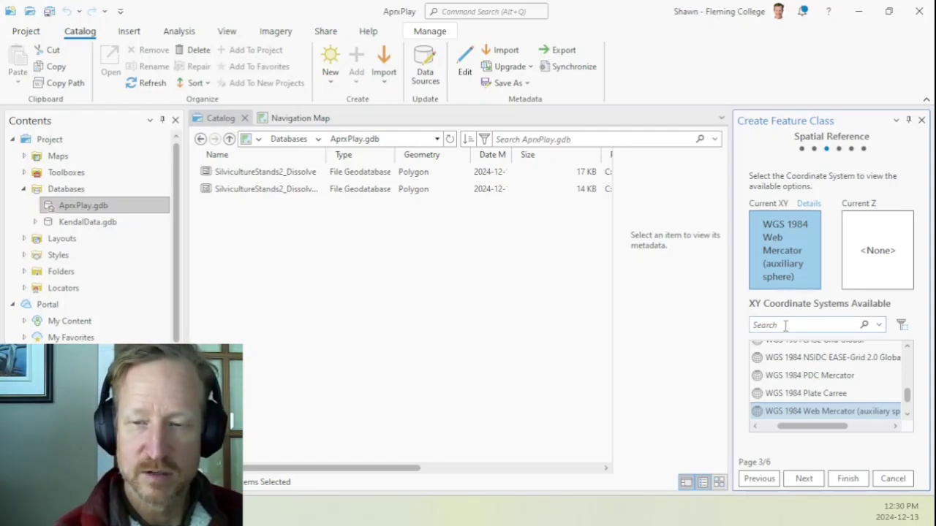
{"action": "type", "text": "UTM"}
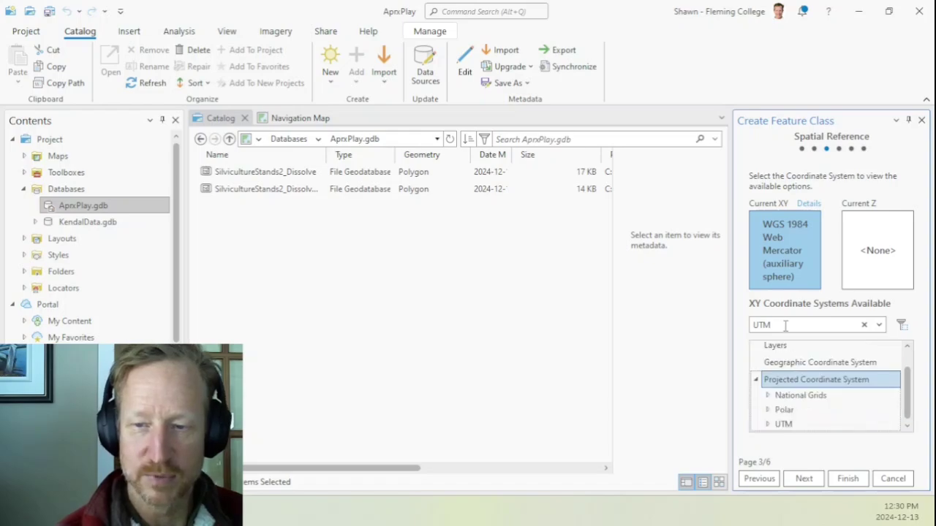
{"action": "left_click", "coordinate": [768, 425]}
{"action": "scroll", "coordinate": [783, 422], "scroll_direction": "down", "scroll_amount": 3}
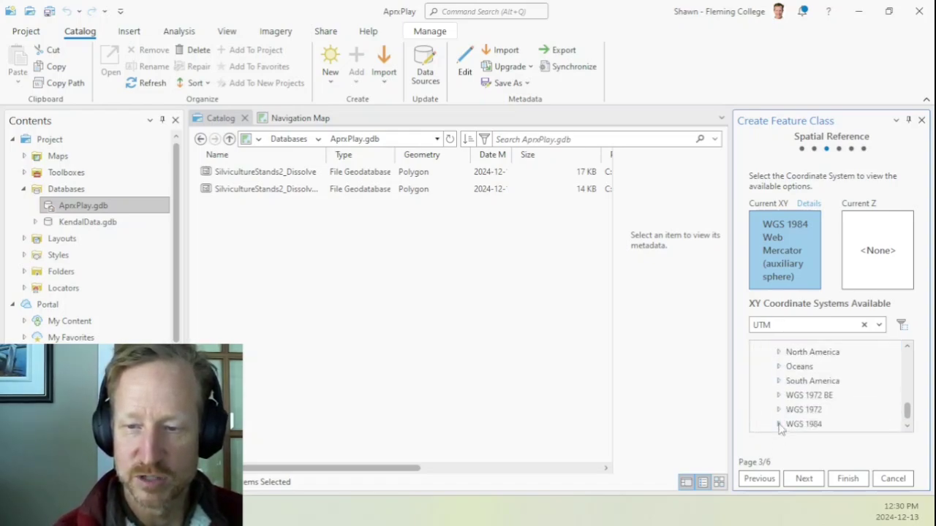
{"action": "left_click", "coordinate": [779, 425]}
{"action": "left_click", "coordinate": [789, 411]}
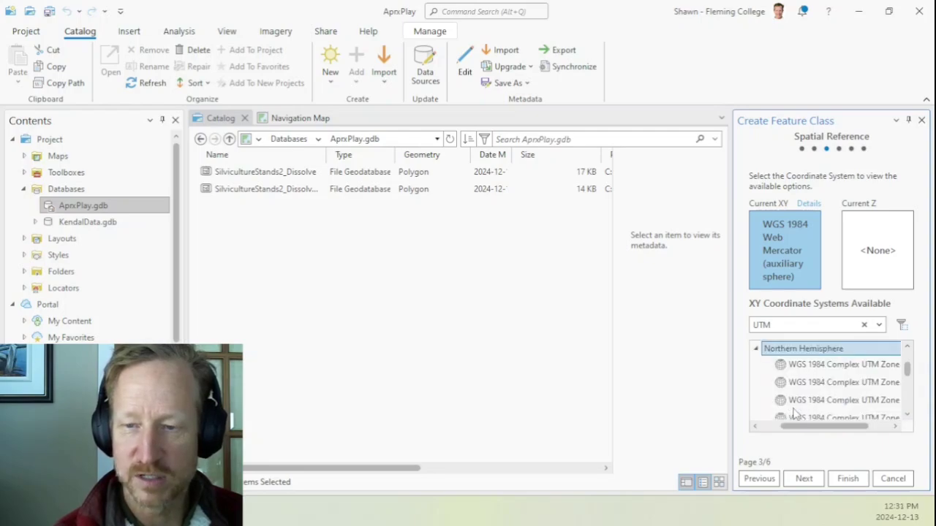
{"action": "scroll", "coordinate": [804, 395], "scroll_direction": "down", "scroll_amount": 10}
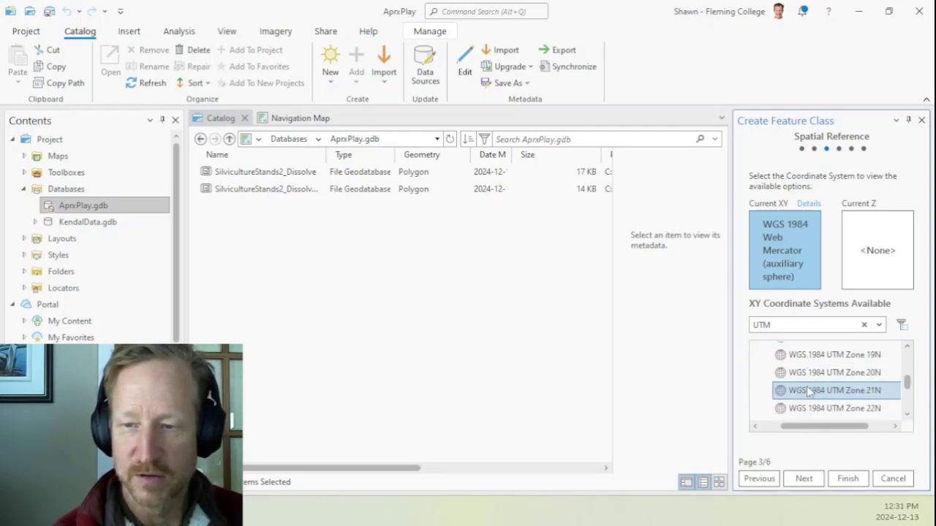
{"action": "scroll", "coordinate": [809, 393], "scroll_direction": "up", "scroll_amount": 3}
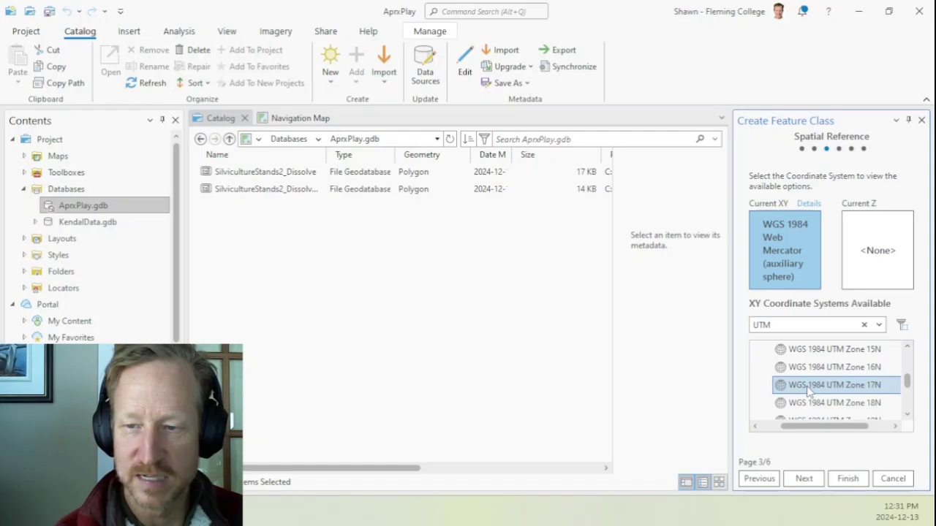
Clear the UTM filter and search 'Web' to list WGS 1984 Web Mercator.
{"action": "left_click", "coordinate": [864, 325]}
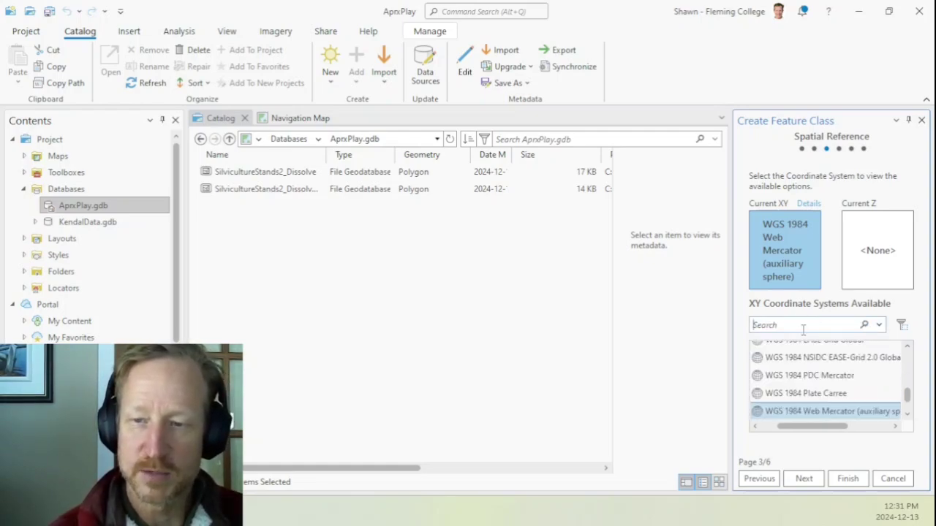
{"action": "type", "text": "WG"}
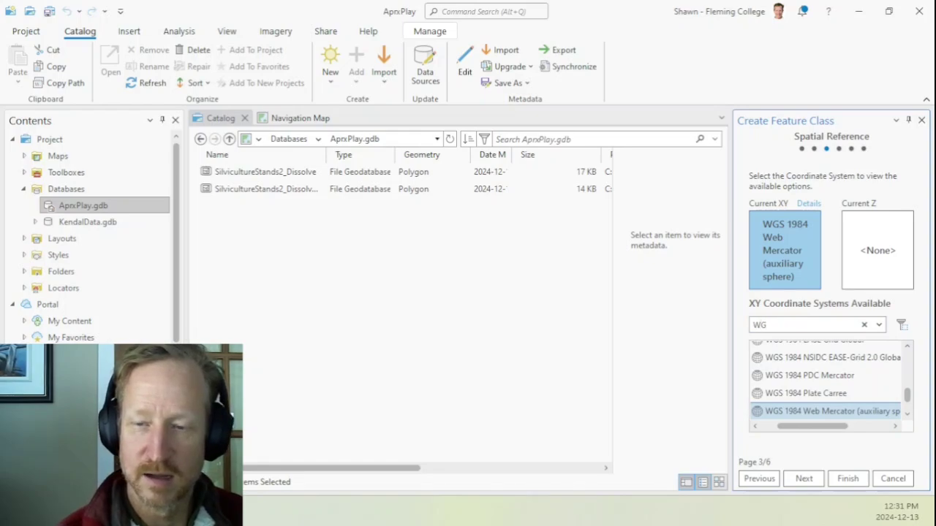
{"action": "key", "text": "BackSpace"}
{"action": "key", "text": "BackSpace"}
{"action": "type", "text": "Web"}
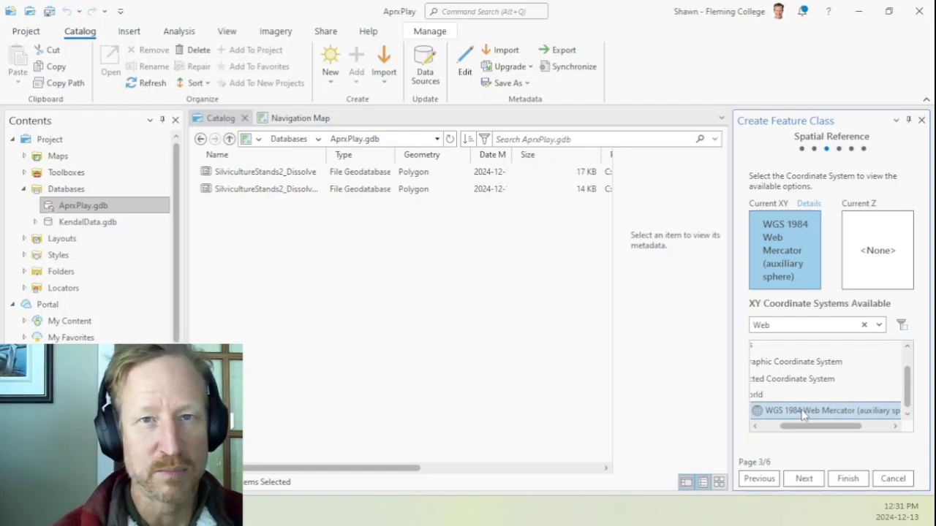
Advance past tolerance to Resolution, keeping the default 0.0001 m XY resolution.
{"action": "left_click", "coordinate": [803, 479]}
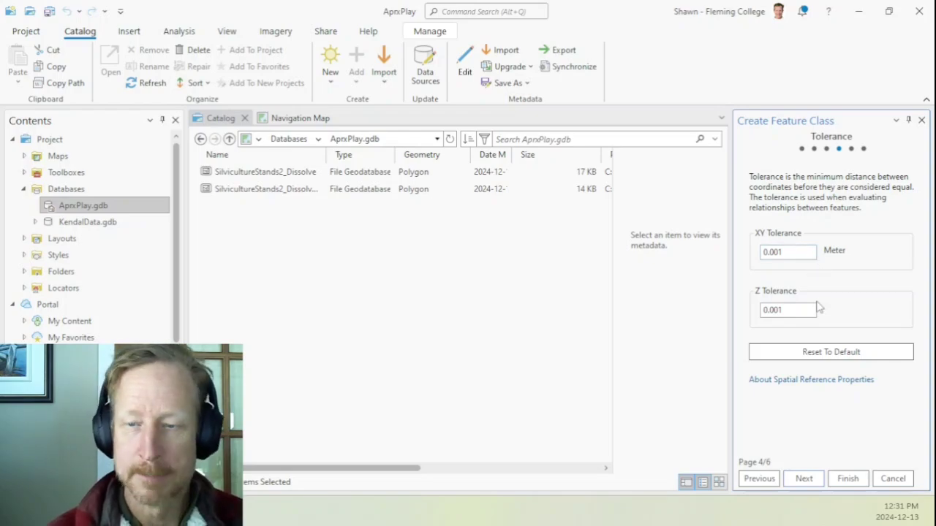
{"action": "left_click", "coordinate": [807, 479]}
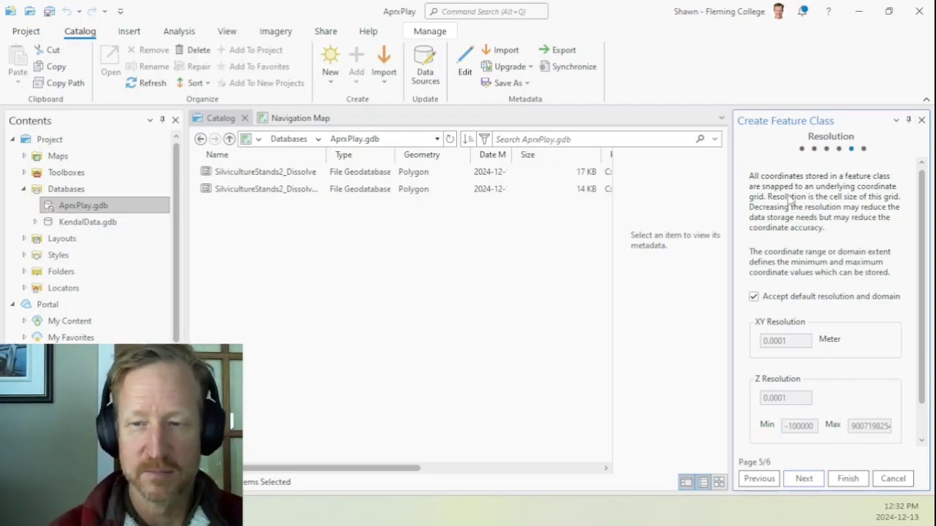
Keep the Default storage configuration and finish creating the Plots feature class.
{"action": "left_click", "coordinate": [805, 478]}
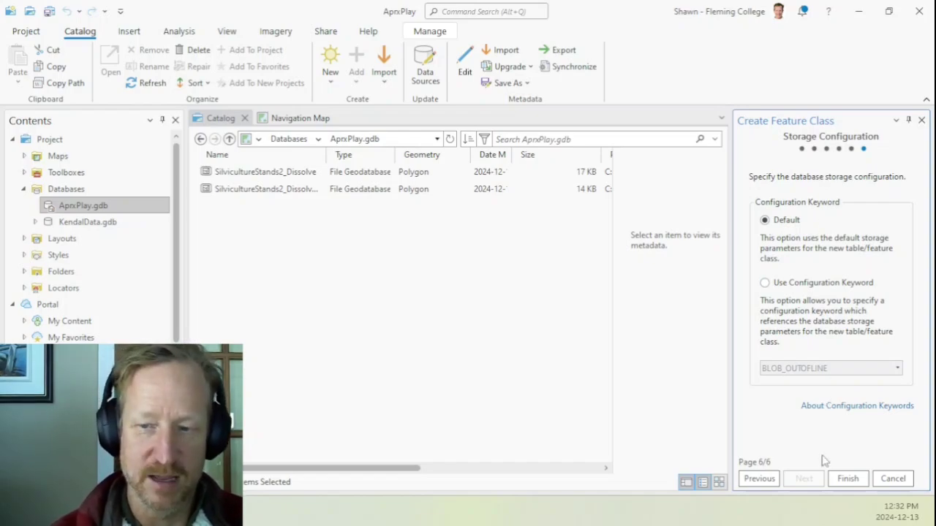
{"action": "left_click", "coordinate": [846, 479]}
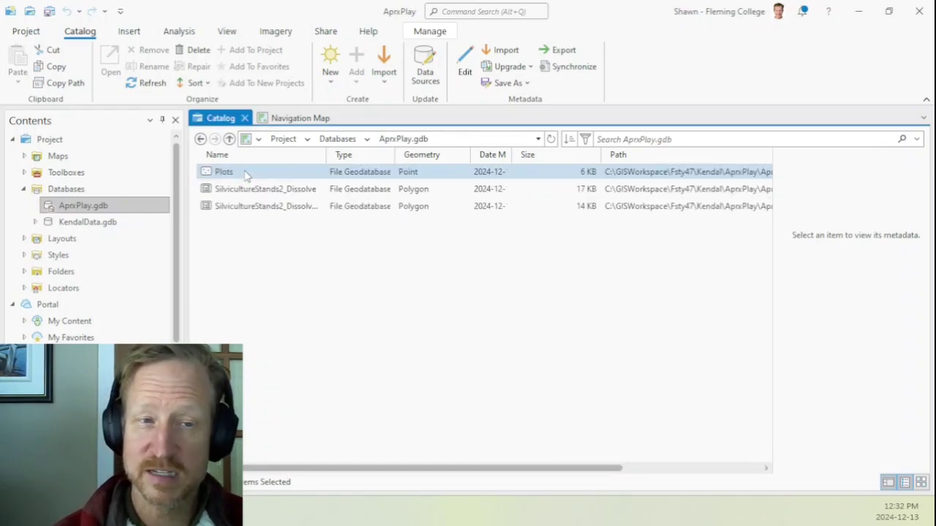
Select Plots, reveal its Path column, and bring up its context menu to copy the path.
{"action": "left_click", "coordinate": [247, 173]}
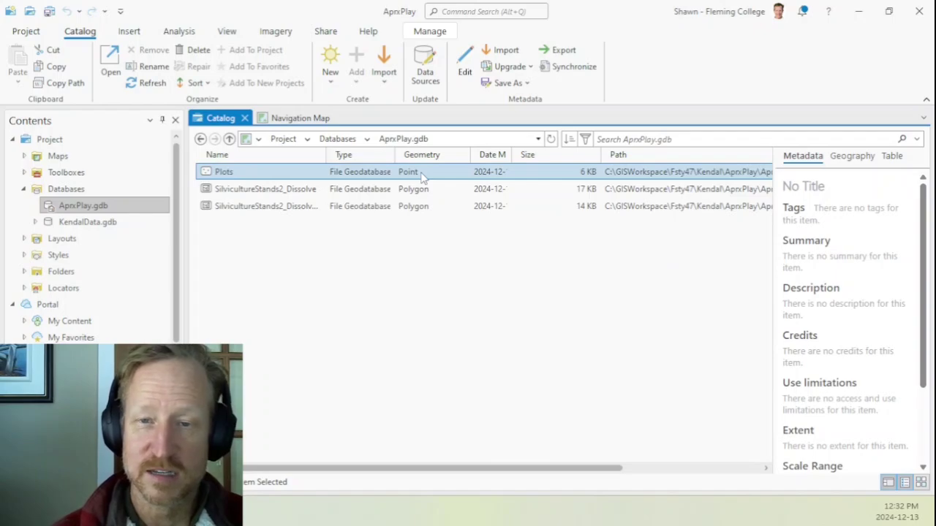
{"action": "right_click", "coordinate": [272, 178]}
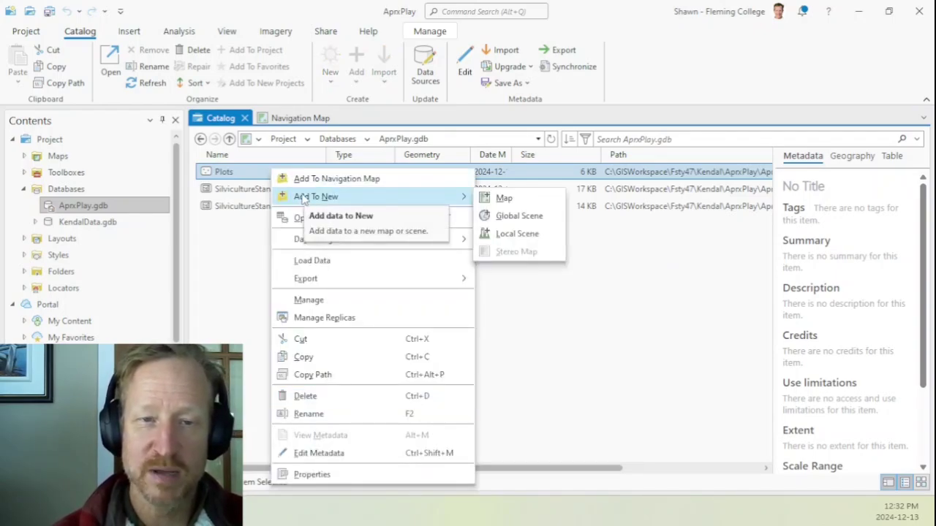
{"action": "left_click", "coordinate": [253, 178]}
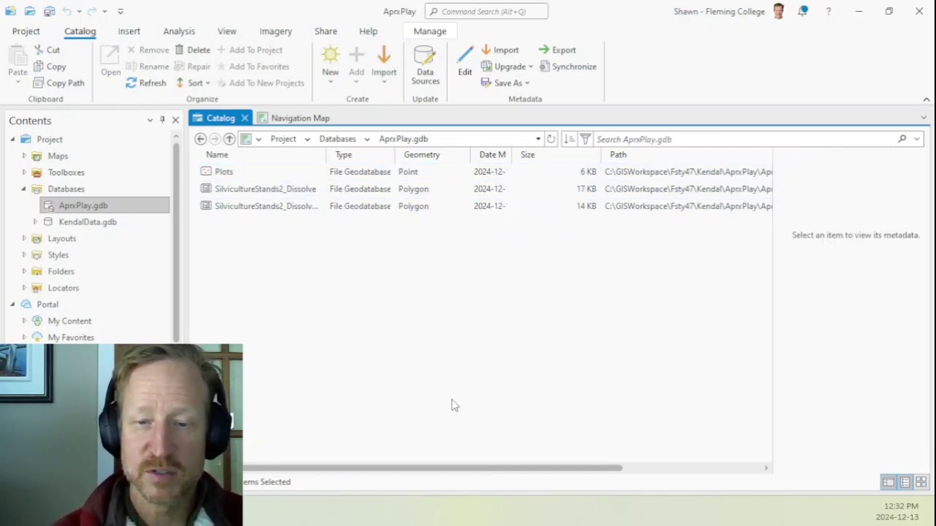
{"action": "left_click_drag", "start_coordinate": [472, 472], "coordinate": [559, 473]}
{"action": "left_click", "coordinate": [644, 173]}
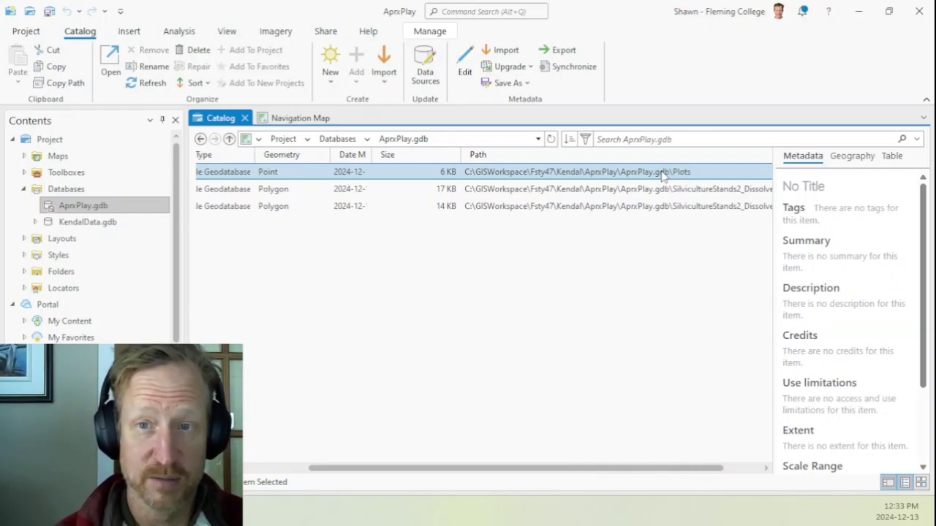
{"action": "right_click", "coordinate": [651, 176]}
{"action": "mouse_move", "coordinate": [650, 177]}
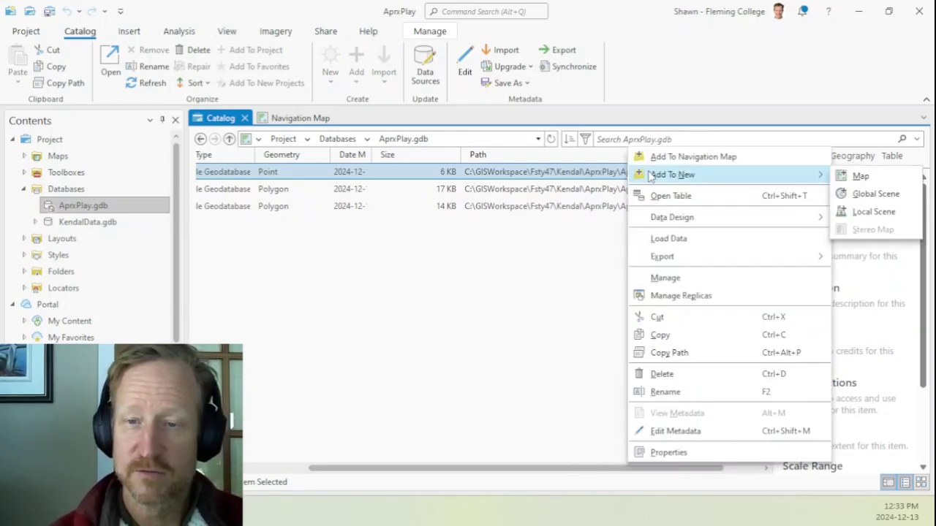
{"action": "left_click", "coordinate": [681, 354]}
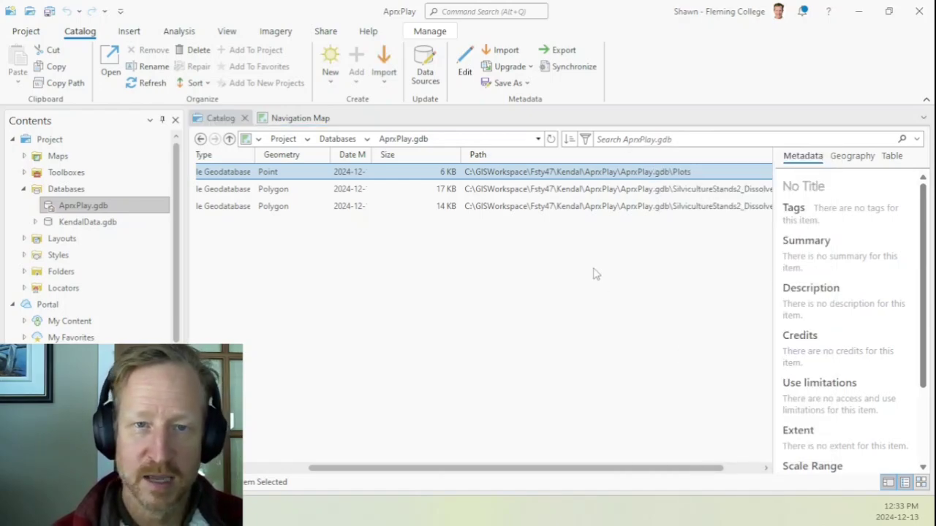
{"action": "key", "text": "super+e"}
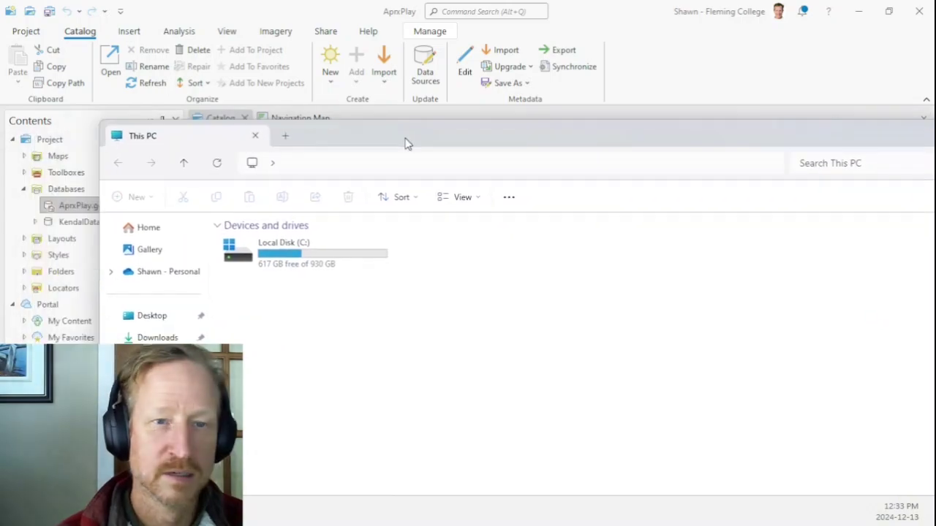
{"action": "left_click", "coordinate": [357, 169]}
{"action": "key", "text": "ctrl+v"}
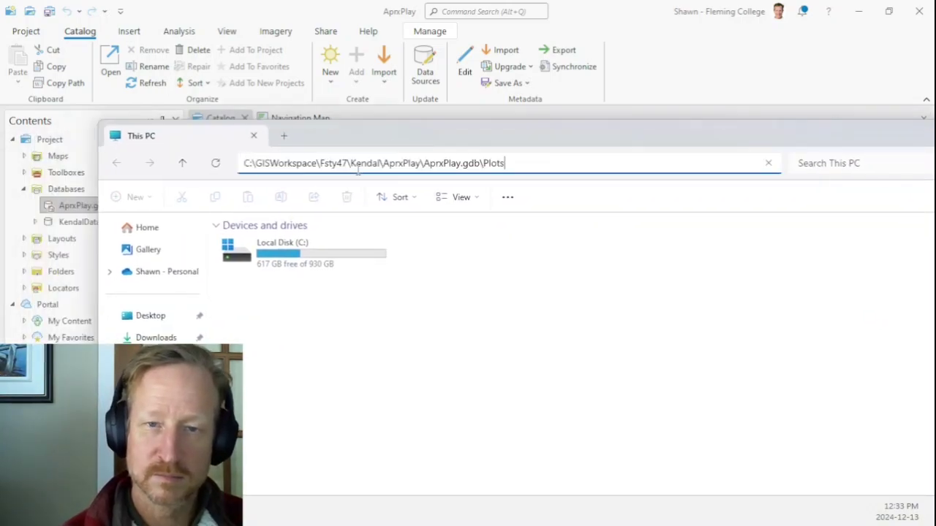
{"action": "key", "text": "Return"}
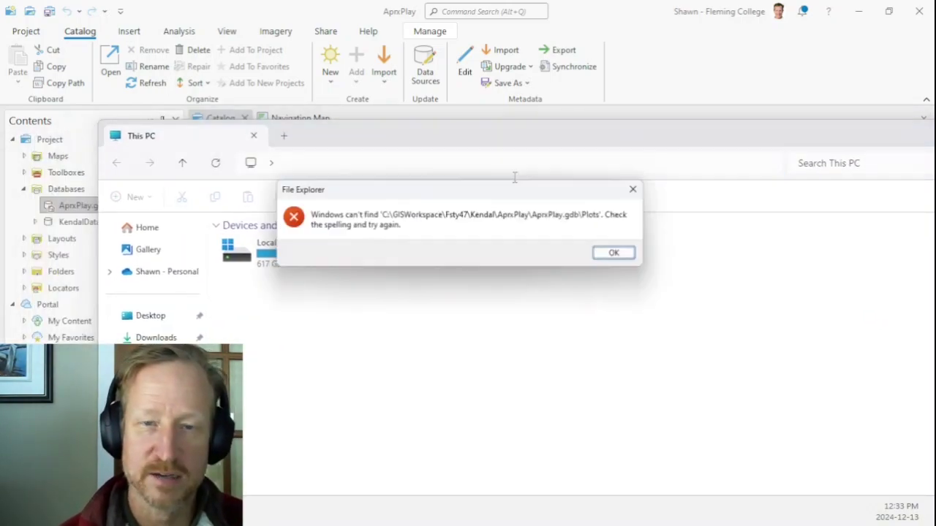
{"action": "left_click", "coordinate": [616, 253]}
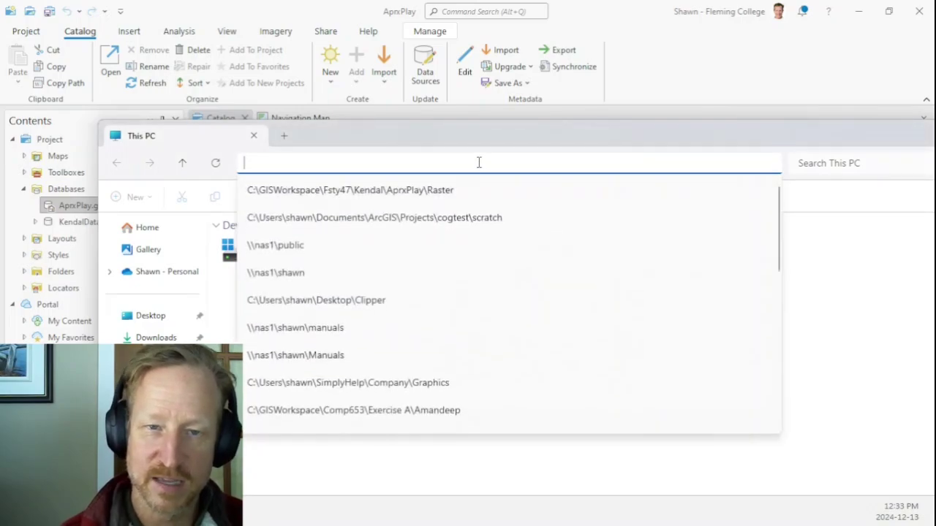
{"action": "key", "text": "ctrl+v"}
{"action": "key", "text": "BackSpace"}
{"action": "key", "text": "BackSpace"}
{"action": "key", "text": "BackSpace"}
{"action": "key", "text": "BackSpace"}
{"action": "key", "text": "BackSpace"}
{"action": "key", "text": "Return"}
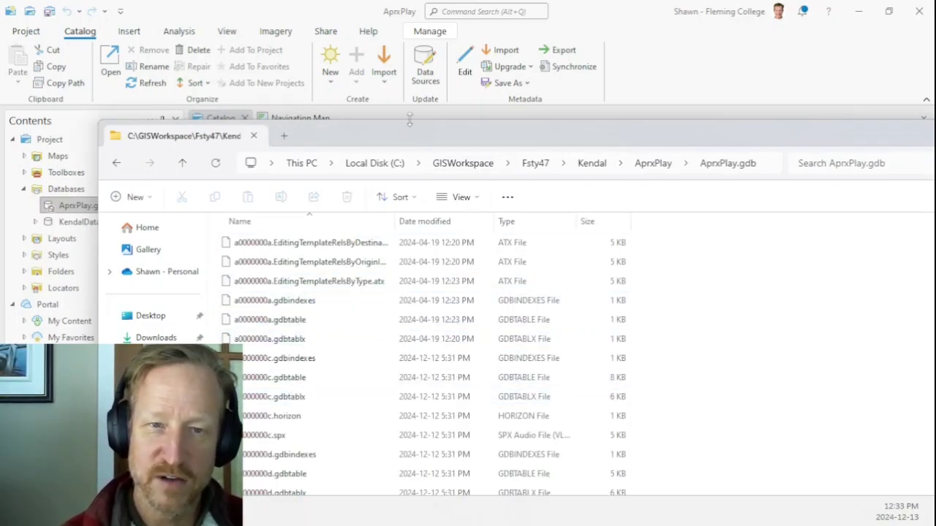
{"action": "left_click_drag", "start_coordinate": [411, 139], "coordinate": [373, 92]}
{"action": "left_click", "coordinate": [616, 118]}
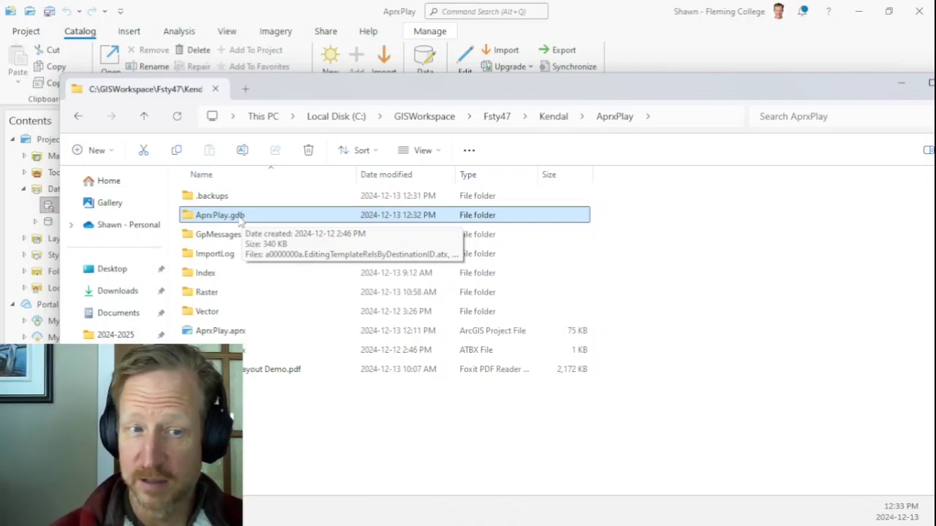
{"action": "double_click", "coordinate": [223, 313]}
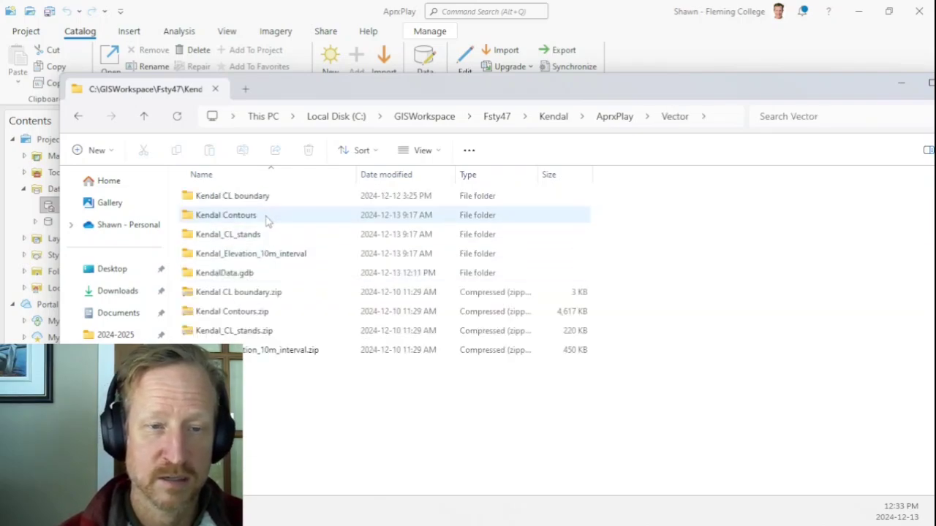
{"action": "double_click", "coordinate": [247, 215]}
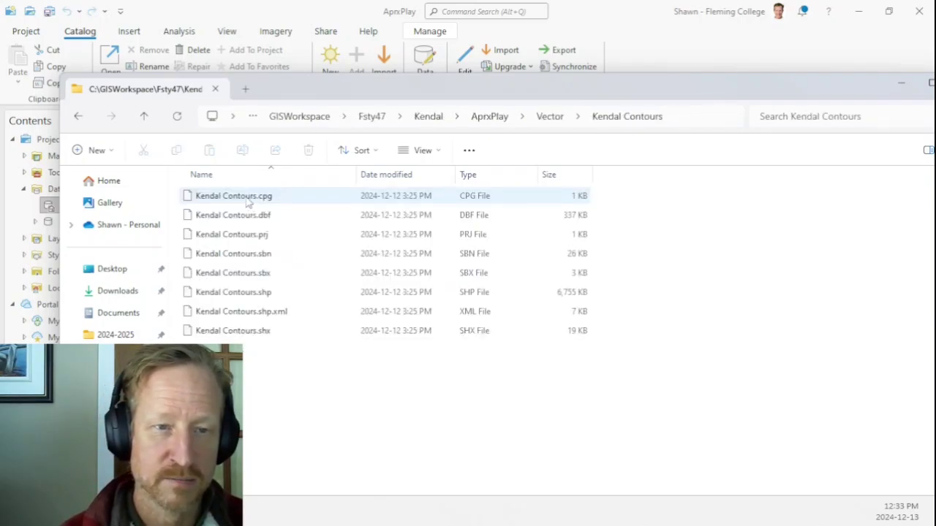
{"action": "left_click", "coordinate": [247, 196]}
{"action": "left_click", "coordinate": [253, 330], "text": "shift"}
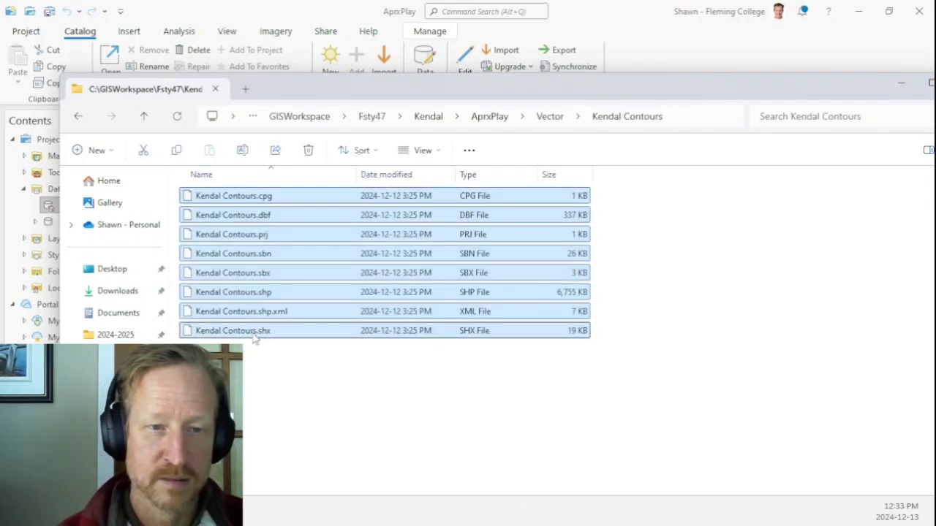
{"action": "left_click", "coordinate": [550, 118]}
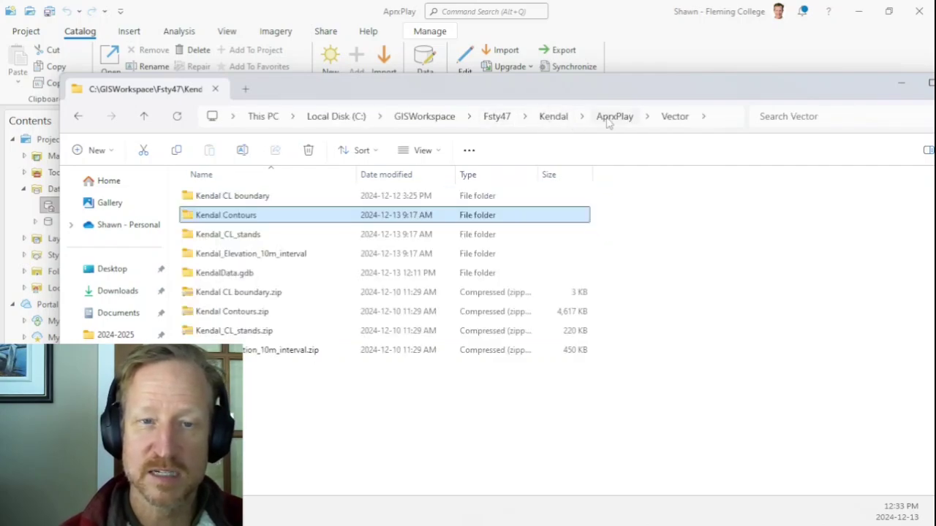
{"action": "left_click_drag", "start_coordinate": [494, 84], "coordinate": [457, 154]}
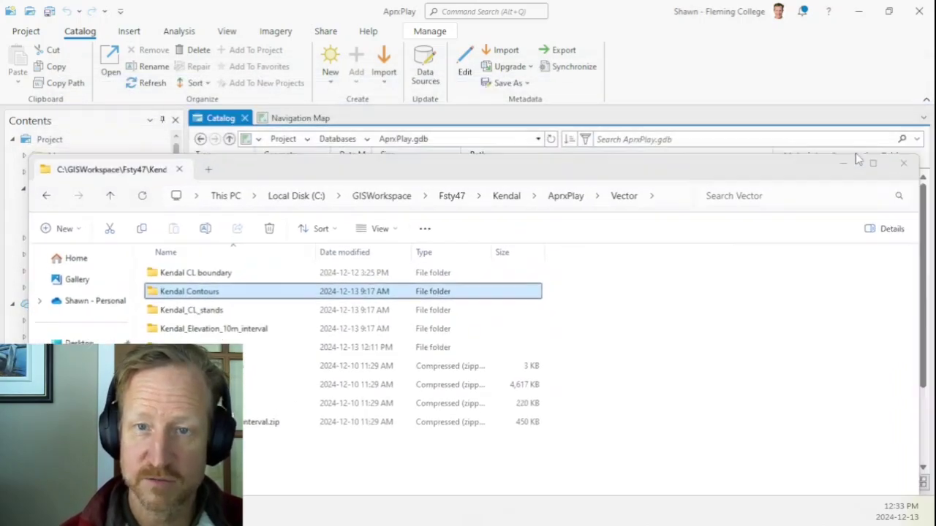
{"action": "left_click", "coordinate": [841, 163]}
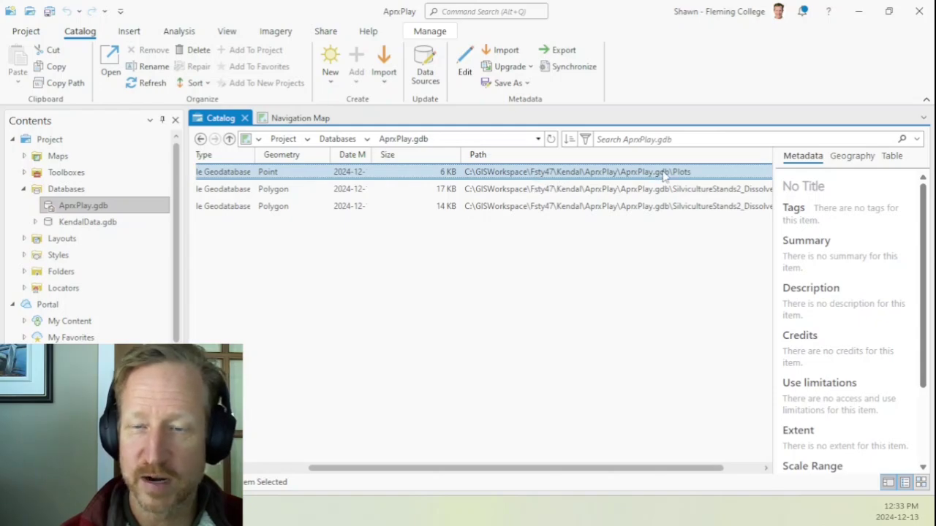